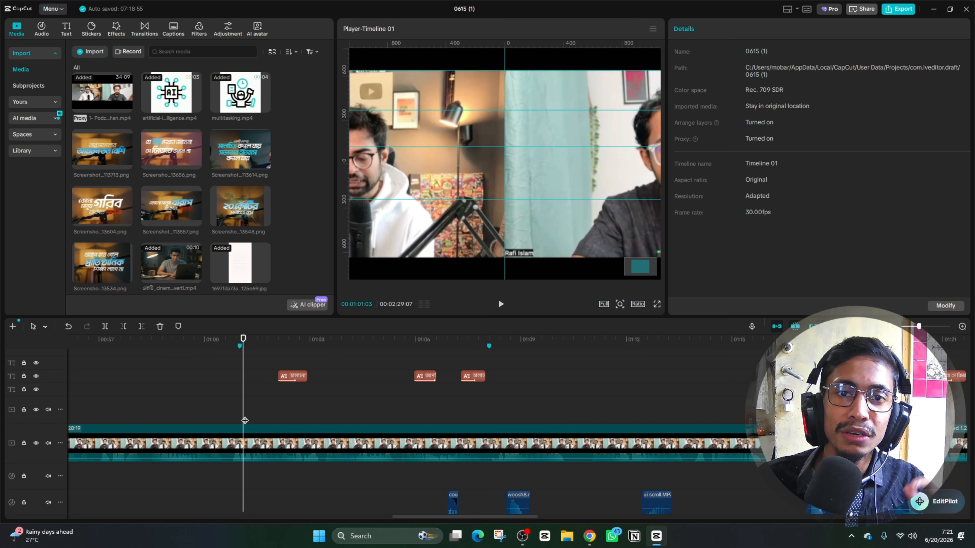
Step: Play the section from 00:01:01:00 briefly and bring its stacked caption clips into view in the timeline
drag(244, 420, 240, 422)
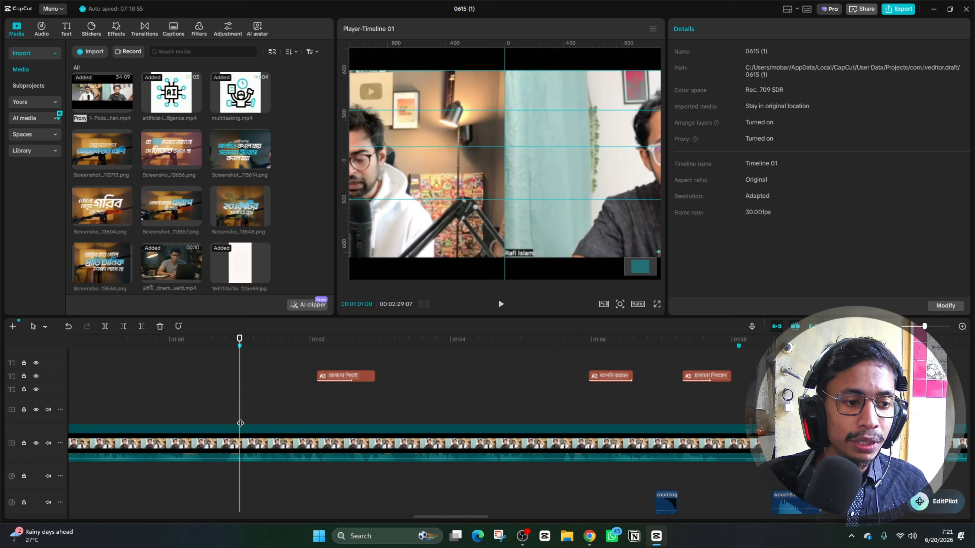
ctrl+scroll(240, 423, up, 4)
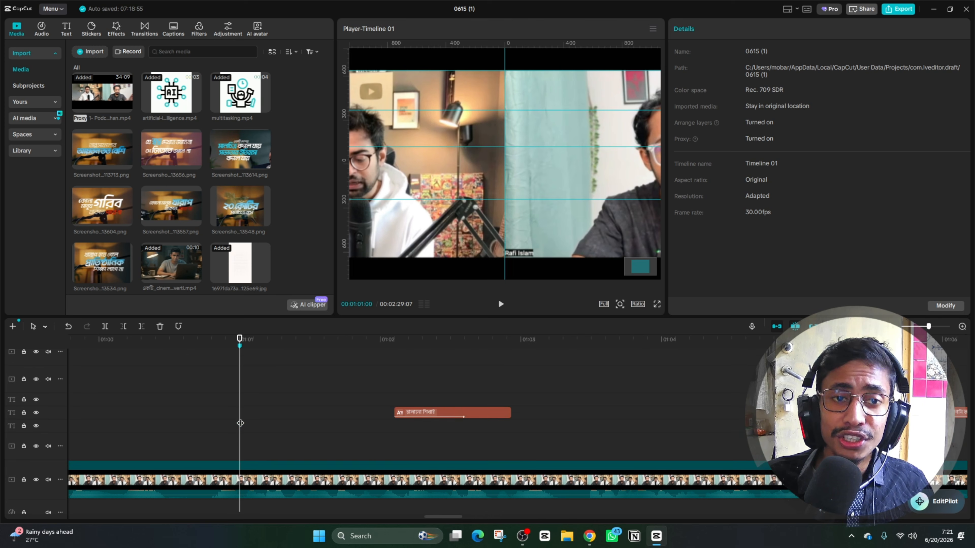
key(space)
key(space)
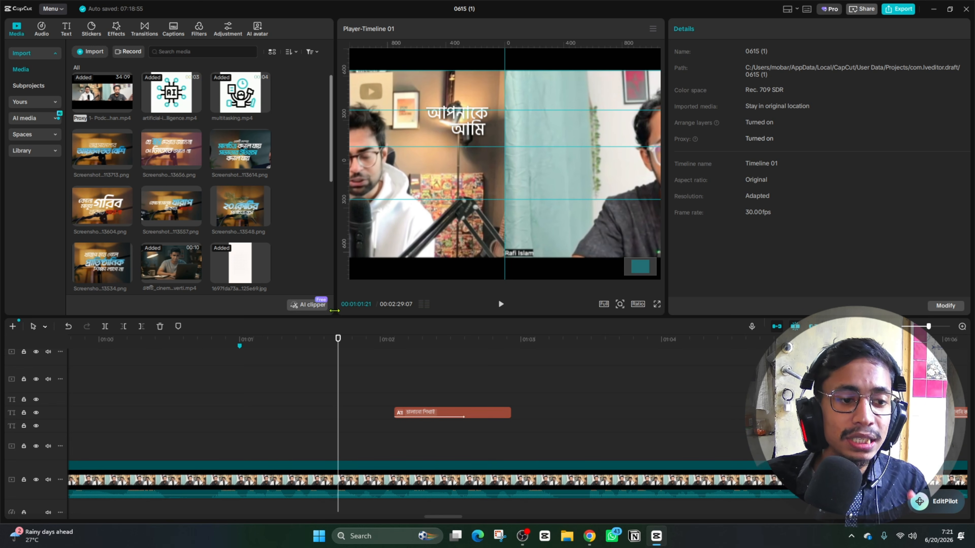
scroll(338, 412, up, 3)
scroll(338, 411, up, 5)
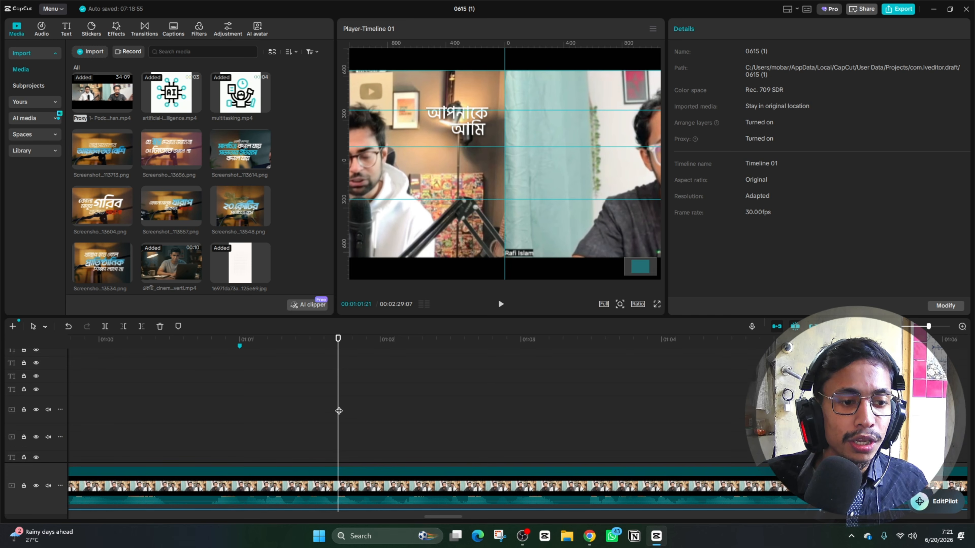
scroll(338, 412, down, 5)
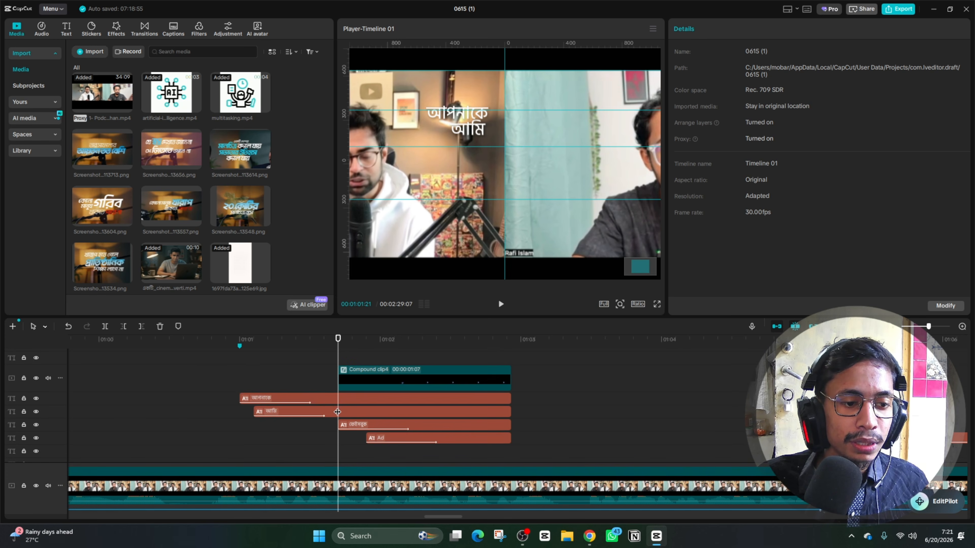
Step: Show the আপনাকে caption in the captions list and scrub through the captions starting at 00:01:01:00
click(246, 386)
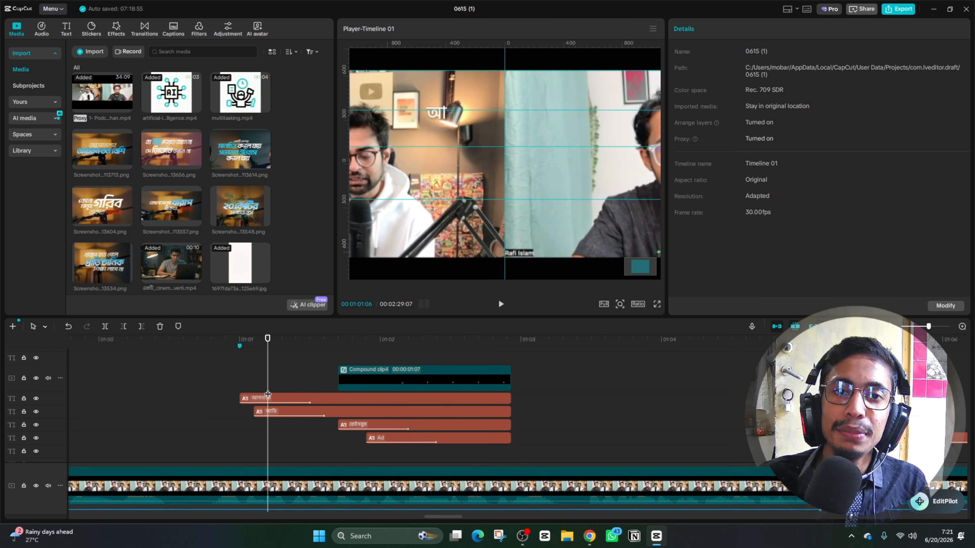
click(283, 399)
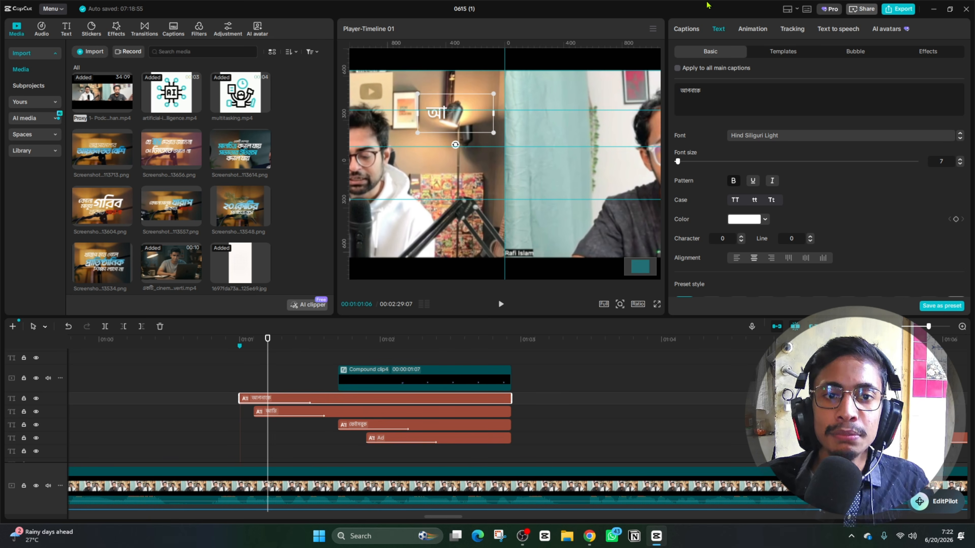
click(686, 30)
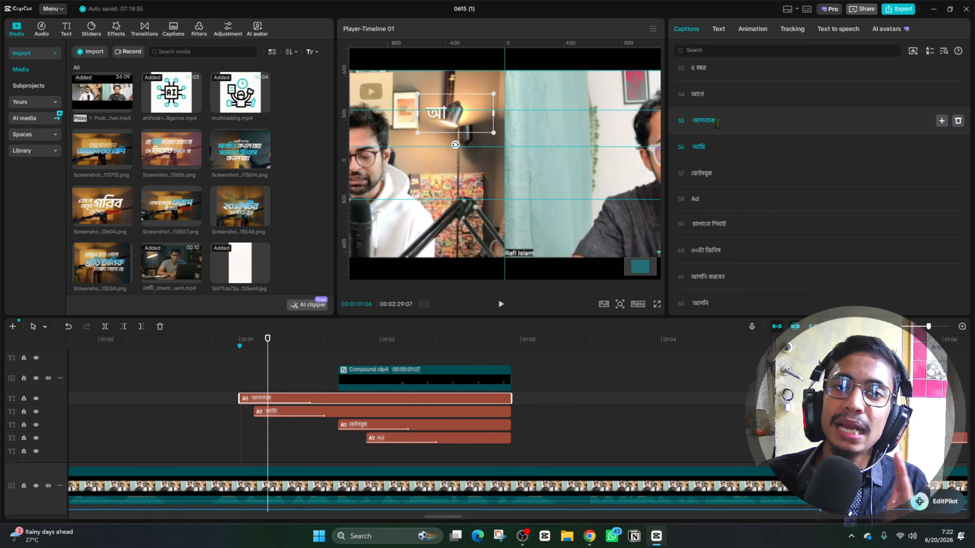
click(720, 121)
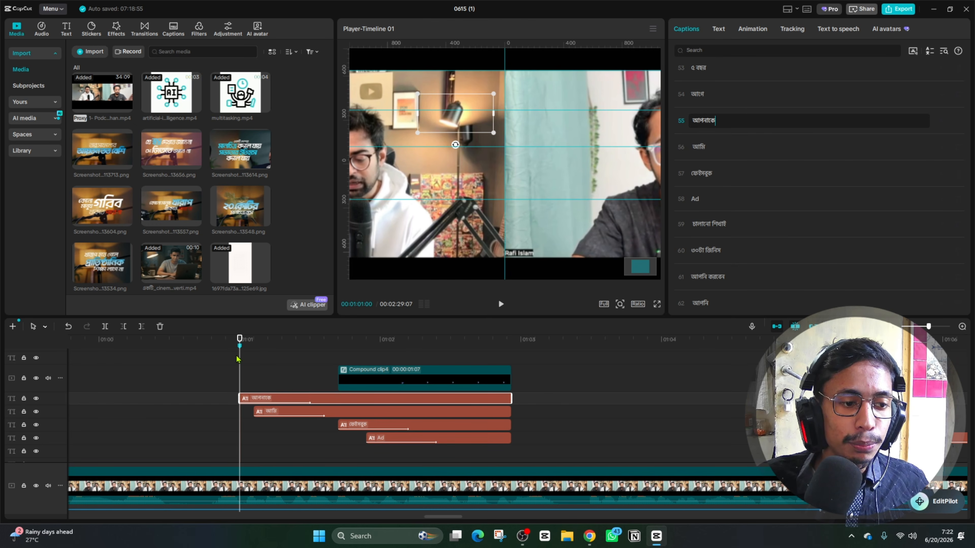
drag(242, 359, 300, 362)
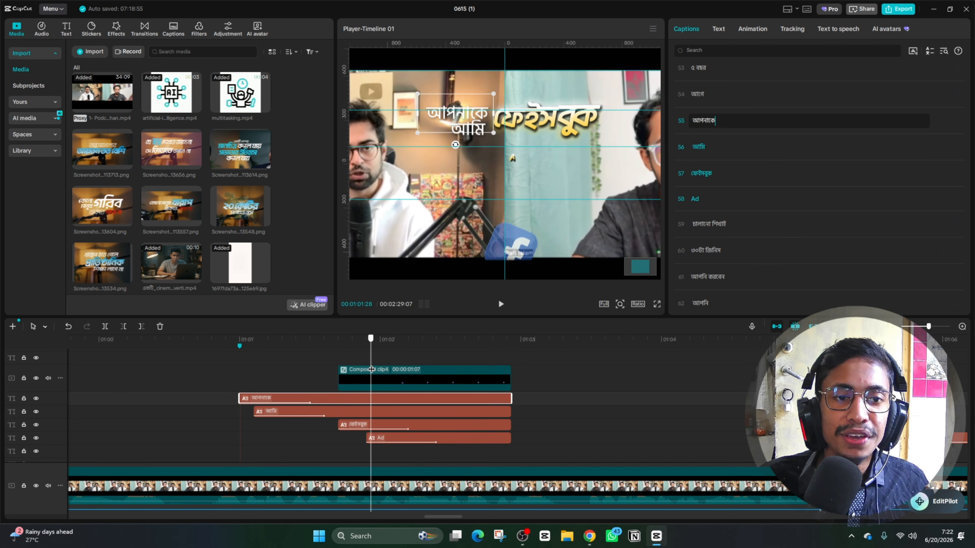
Step: Examine the Classic and favourite text effects for the ফেইসবুক caption
click(373, 427)
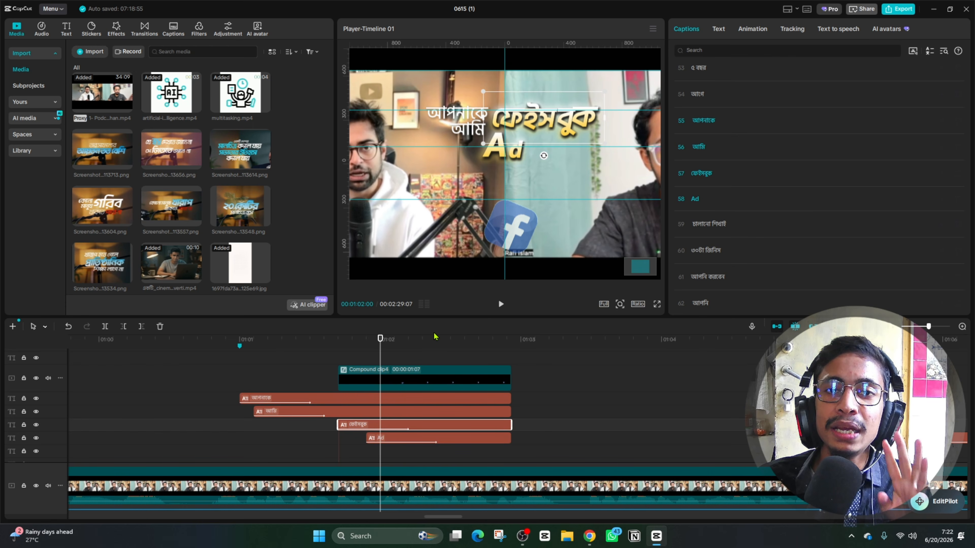
click(716, 31)
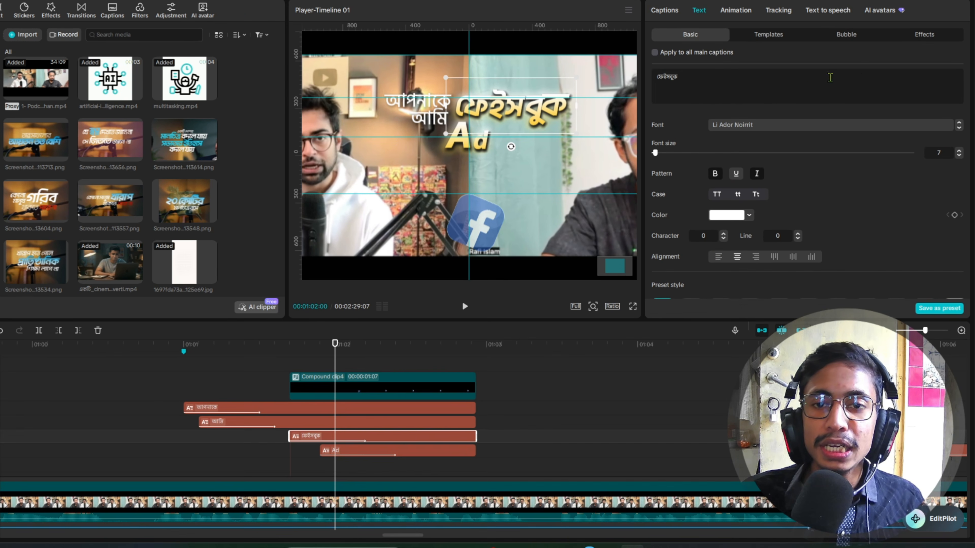
click(915, 35)
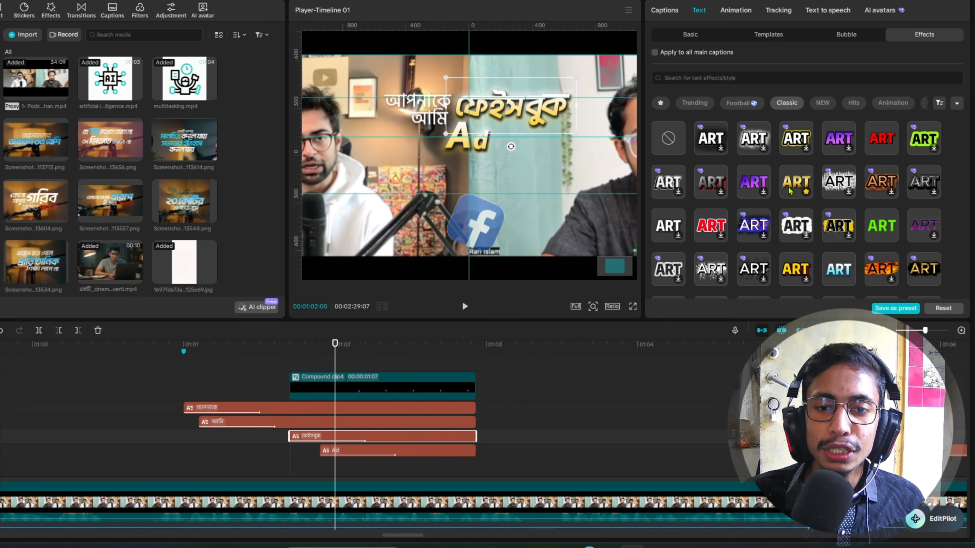
scroll(790, 200, down, 1)
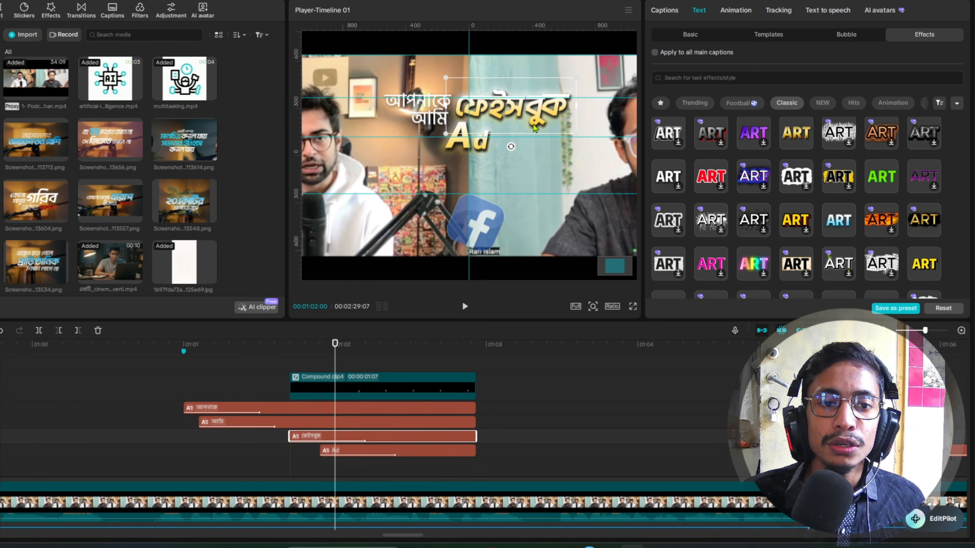
scroll(827, 181, down, 1)
scroll(828, 173, down, 3)
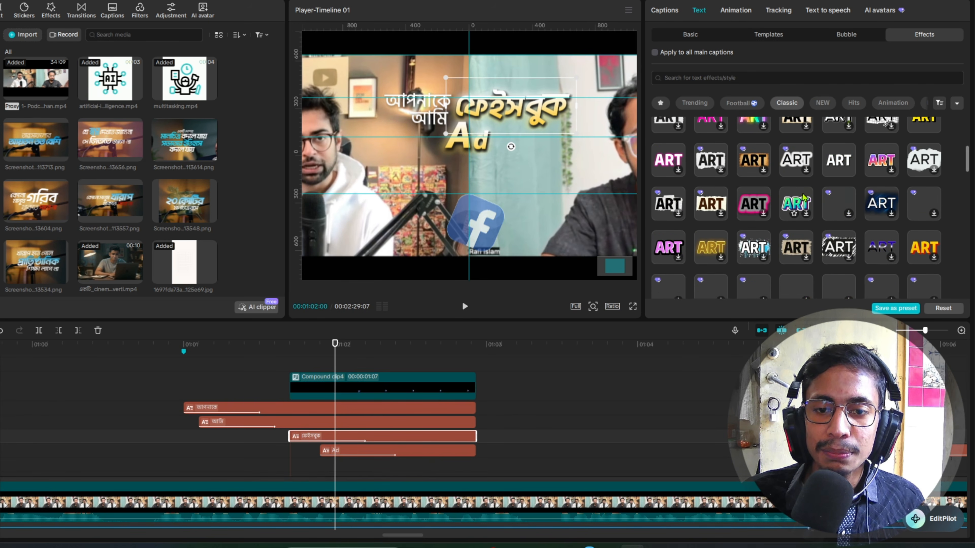
scroll(831, 153, down, 3)
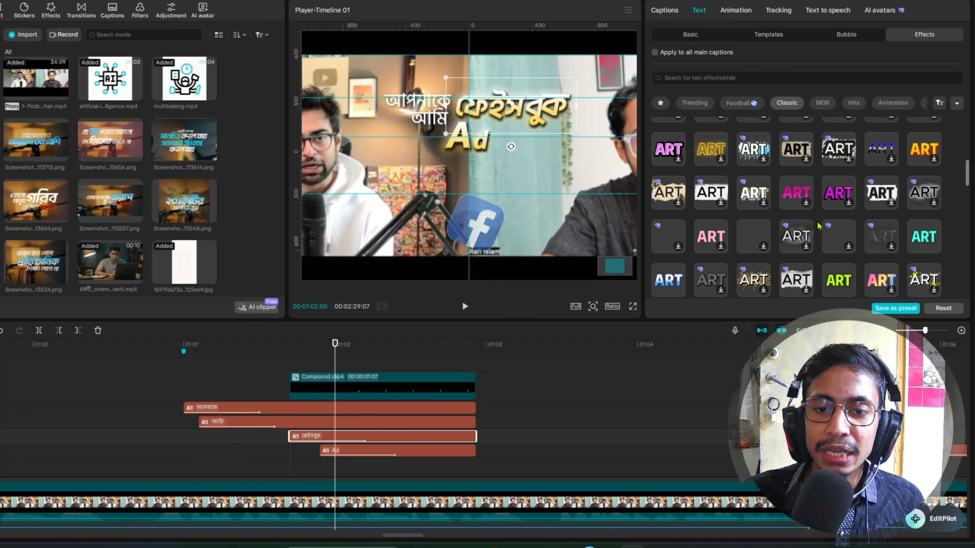
scroll(831, 236, down, 5)
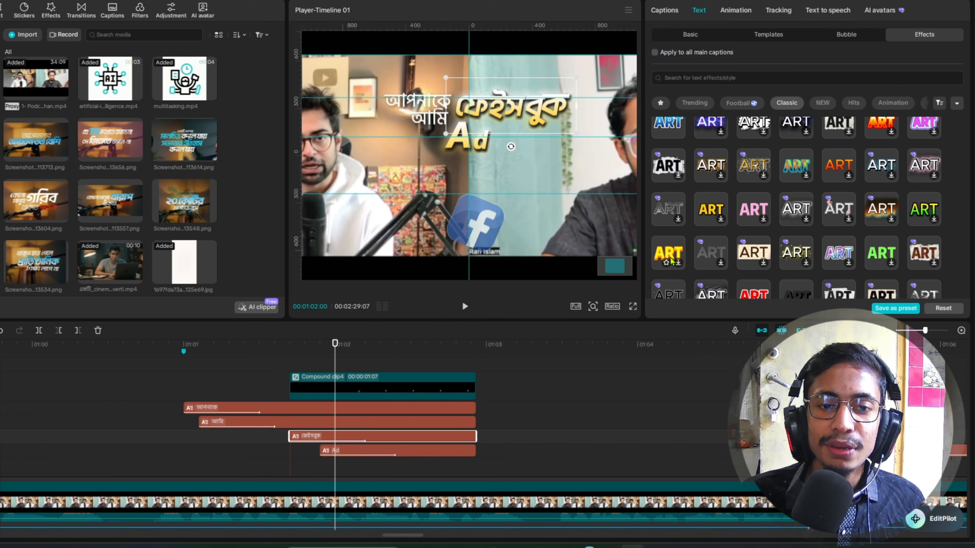
click(660, 103)
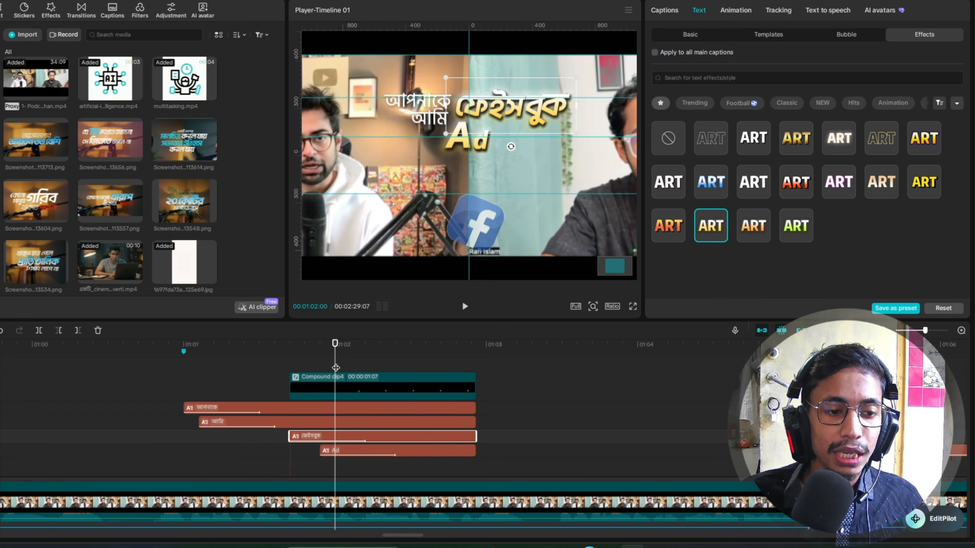
Step: Preview the caption animation after 00:01:02:00 and check the text settings of the Ad caption
key(space)
key(space)
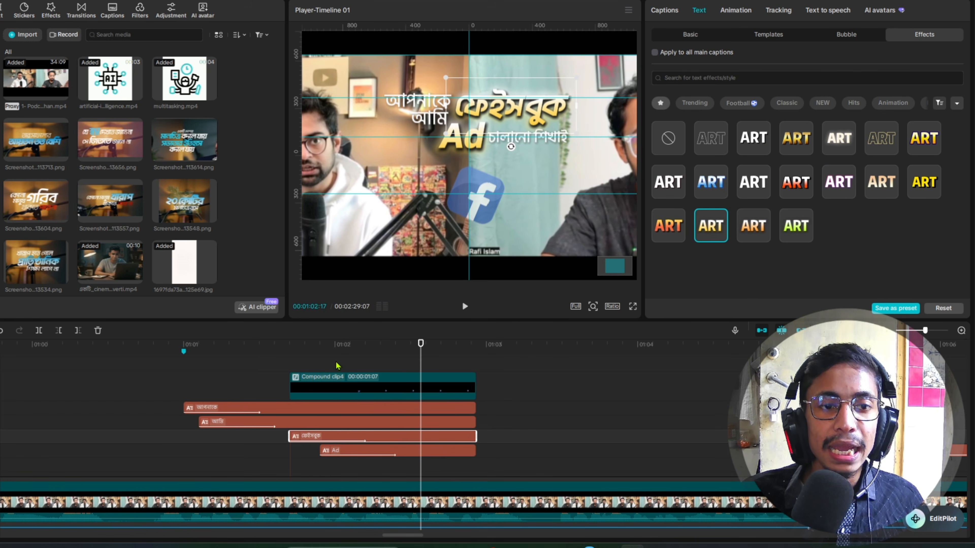
click(332, 365)
click(333, 365)
click(350, 365)
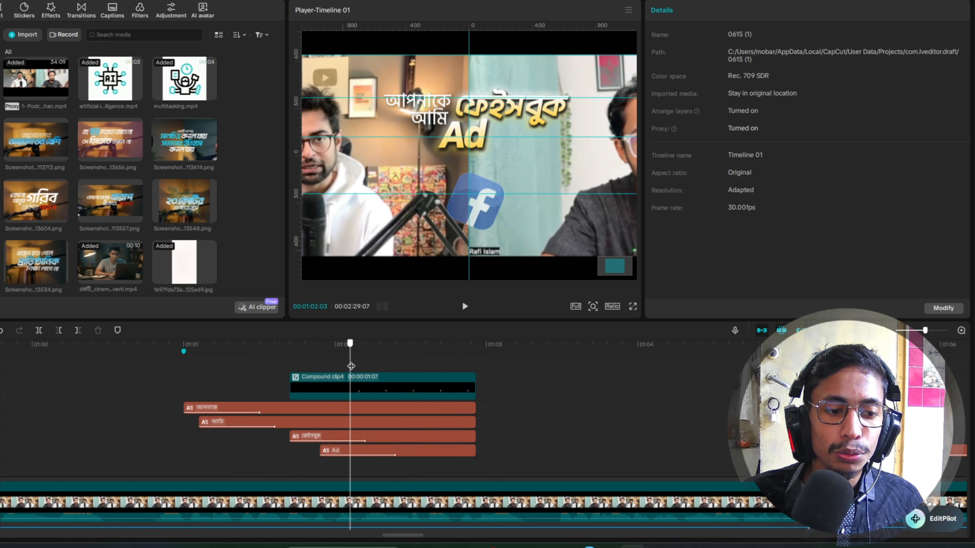
click(368, 454)
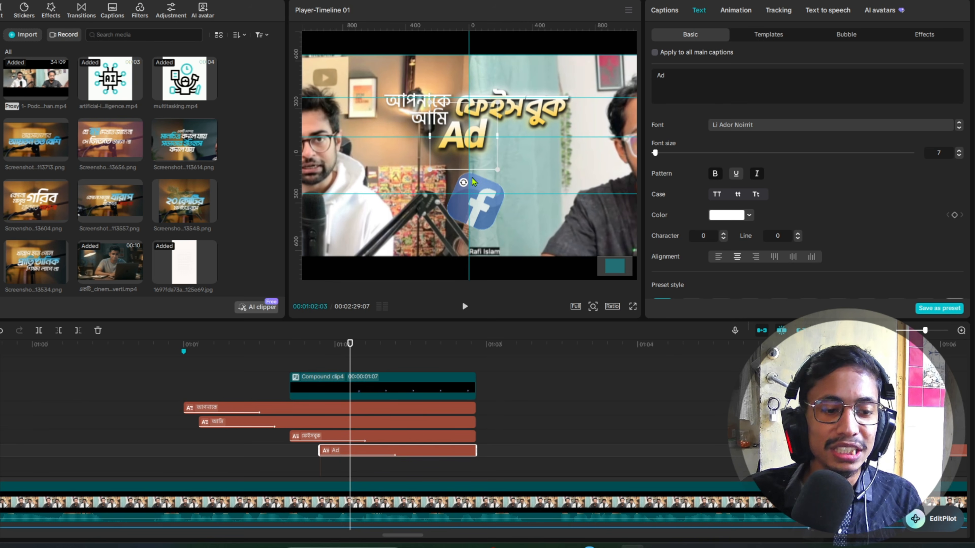
drag(350, 361, 426, 362)
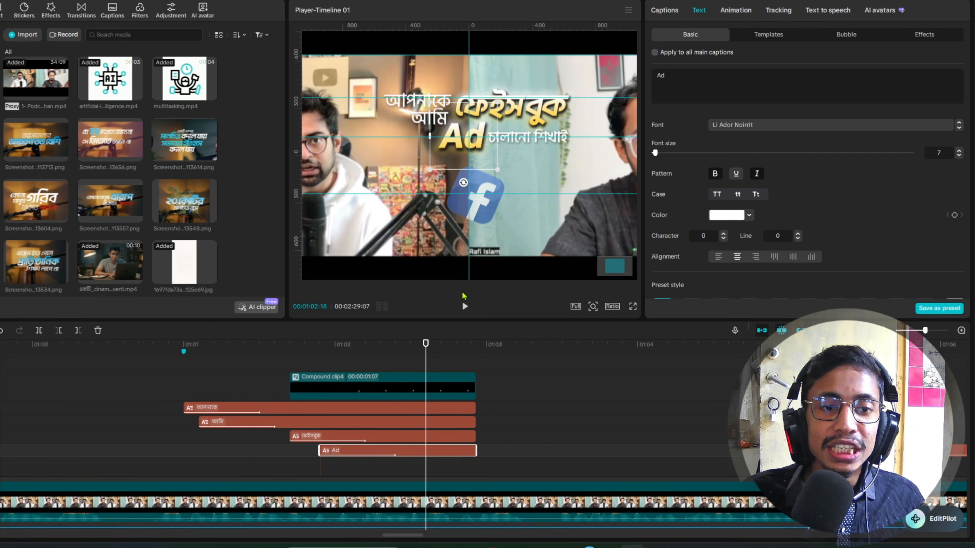
Step: Move the চালানো শিখাই caption up to the track directly beneath the Ad caption, keeping its timing
scroll(420, 399, down, 4)
scroll(419, 405, down, 2)
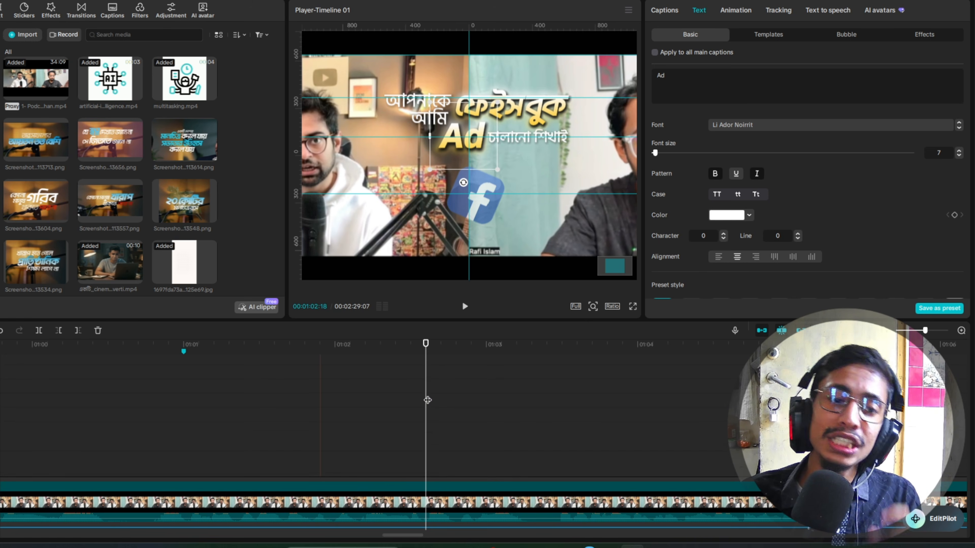
scroll(428, 400, down, 3)
drag(439, 425, 443, 365)
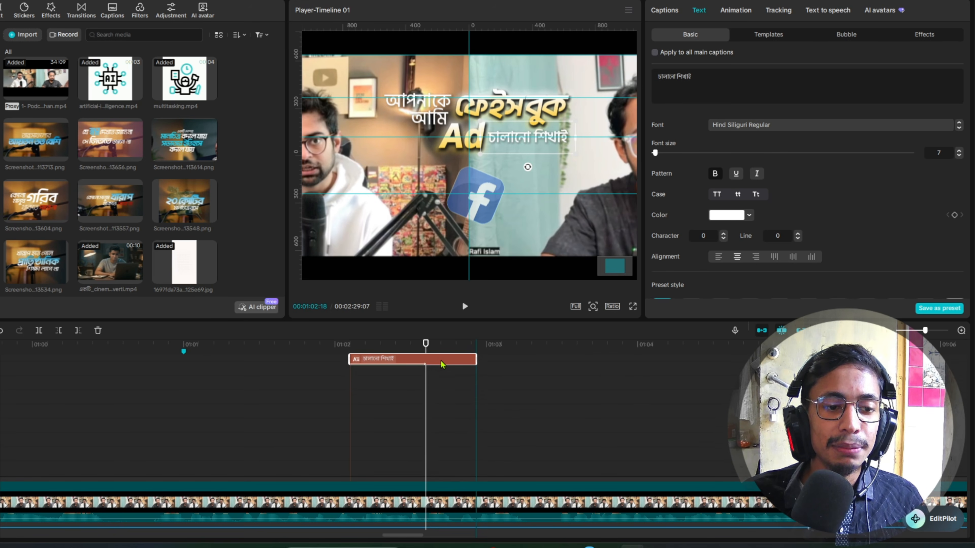
scroll(441, 365, up, 5)
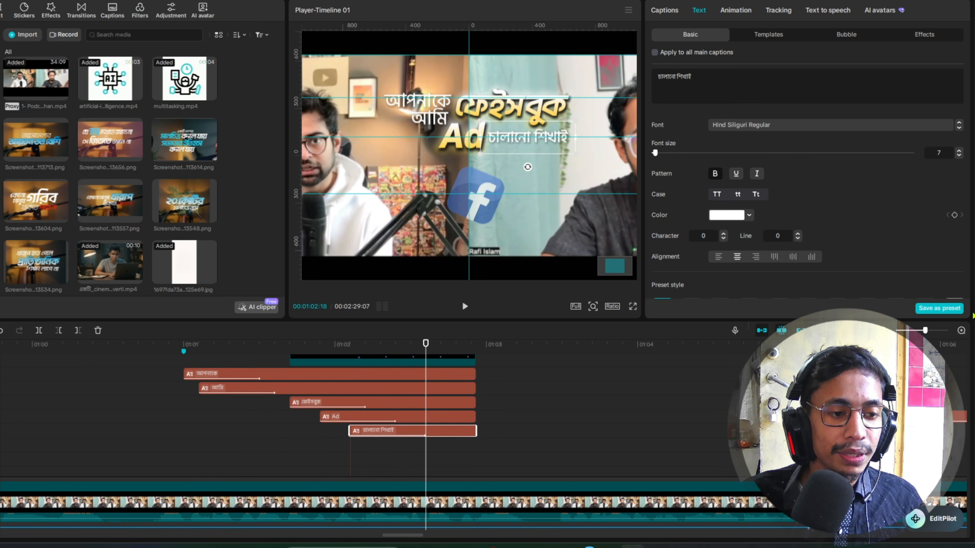
Step: At 00:01:01:16, nudge the horizontal guide through the আপনাকে caption slightly up and remove the guide below the আমি caption
click(173, 403)
drag(173, 403, 264, 410)
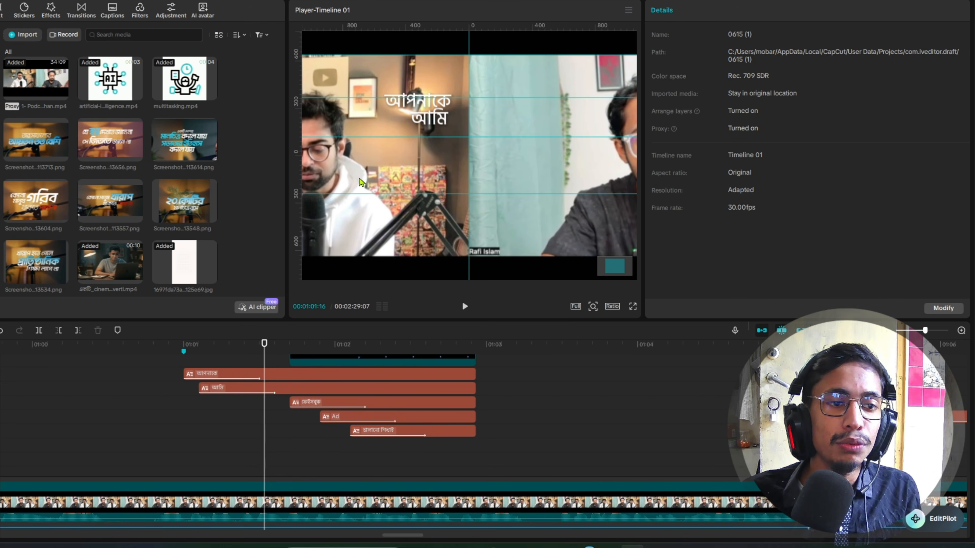
mouse_move(362, 98)
mouse_down()
mouse_move(370, 40)
mouse_move(365, 96)
mouse_up()
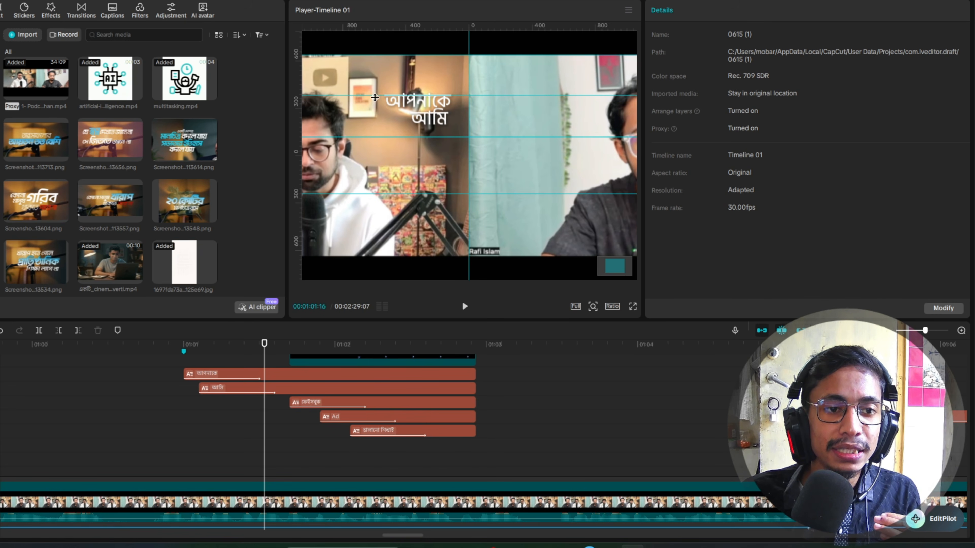
drag(381, 136, 355, 356)
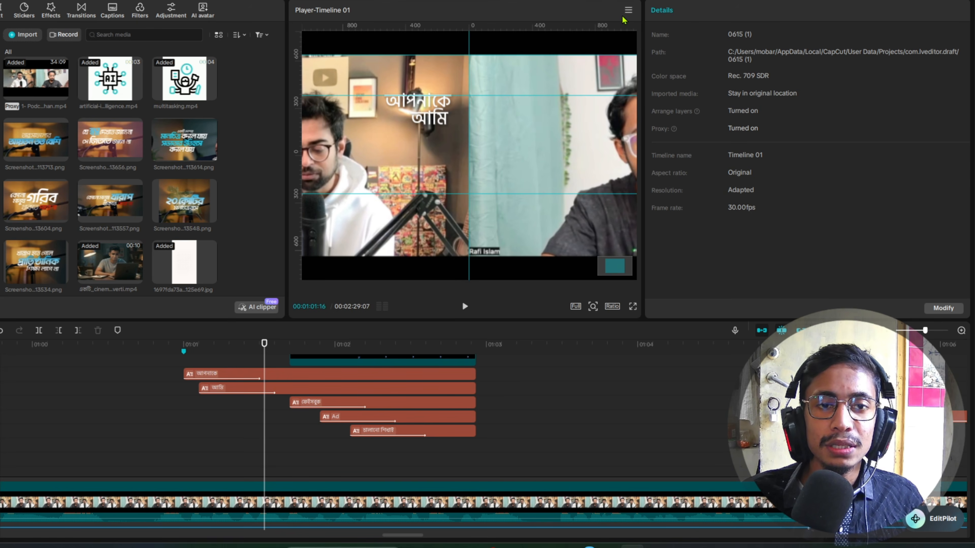
Step: Look through the player's options for guides and rulers, then close them without choosing any
click(628, 10)
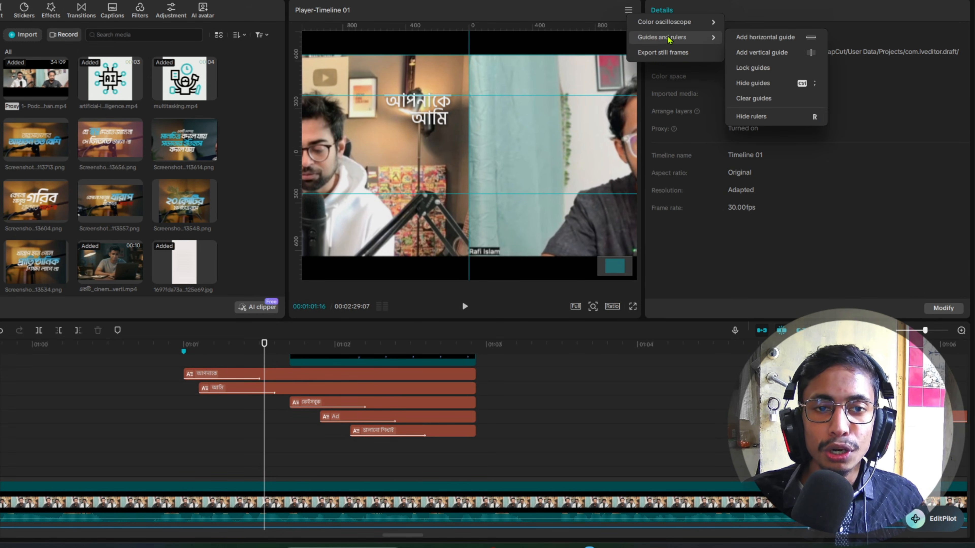
mouse_move(710, 37)
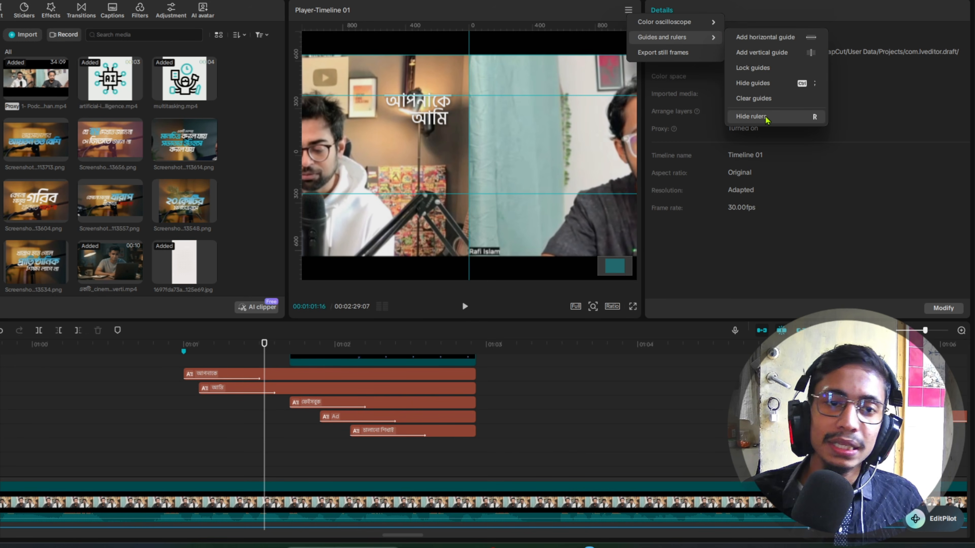
click(454, 35)
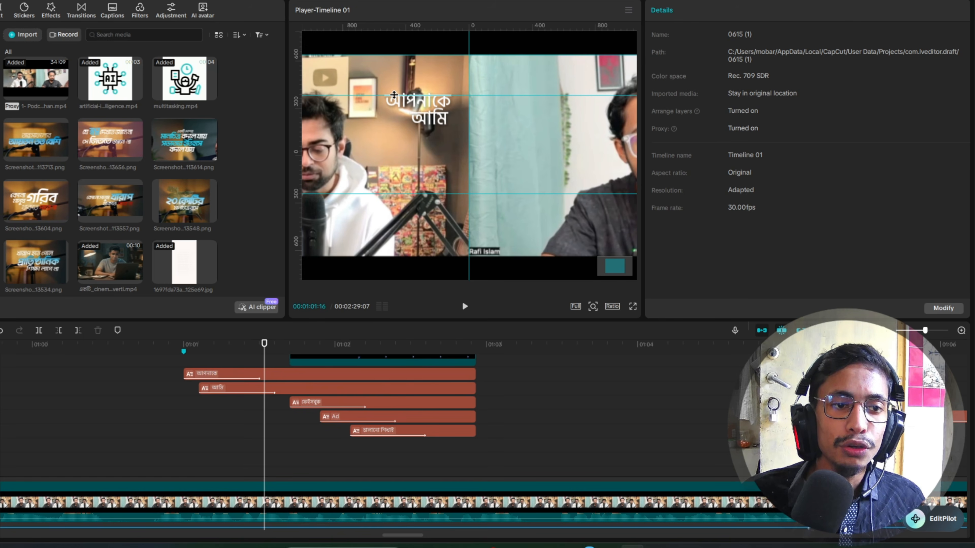
Step: Replace the horizontal guide through the আপনাকে caption with a new one and add a vertical guide at the caption's left edge
drag(395, 96, 362, 2)
drag(370, 35, 354, 89)
drag(296, 65, 385, 93)
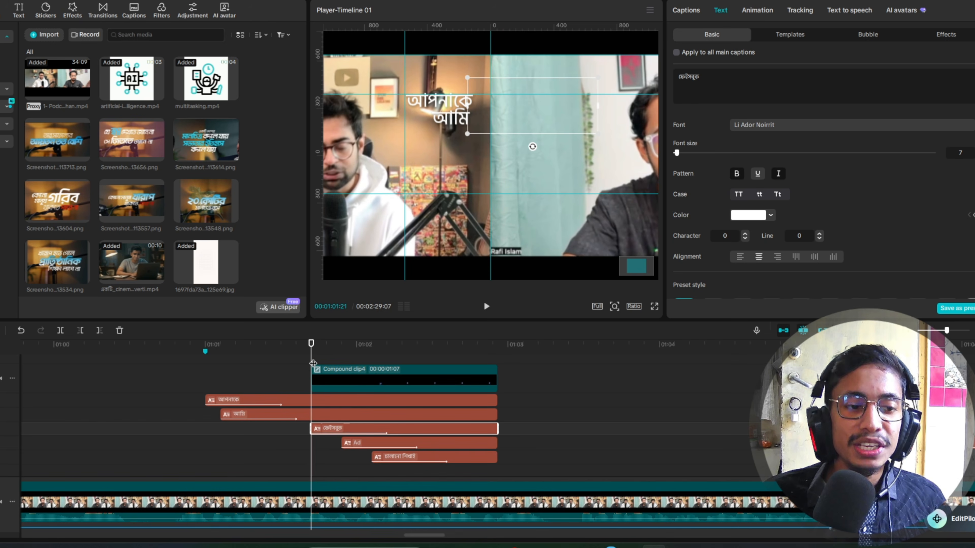
Step: Scrub from 00:01:01:21 to 00:01:02:17 to check how the captions and Facebook logo line up with the guides
drag(312, 364, 344, 364)
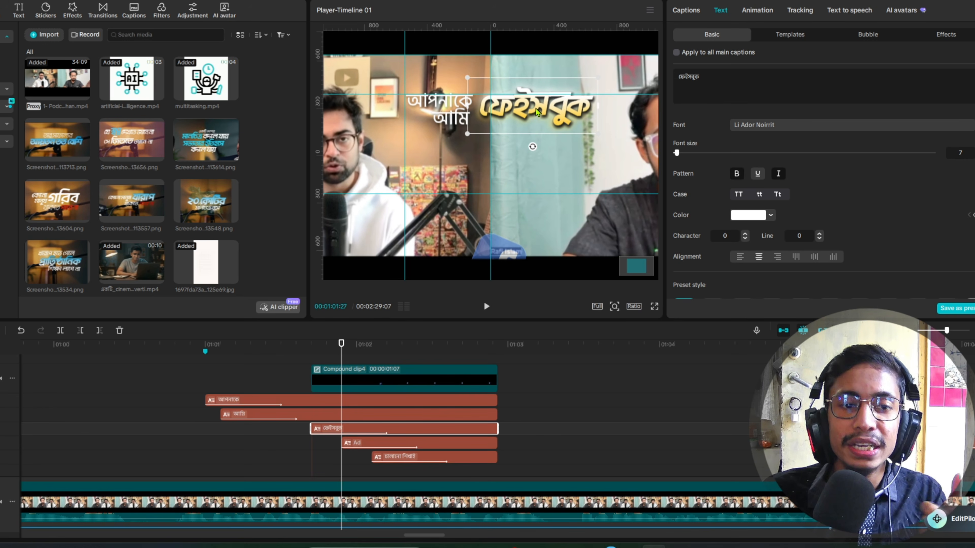
click(356, 359)
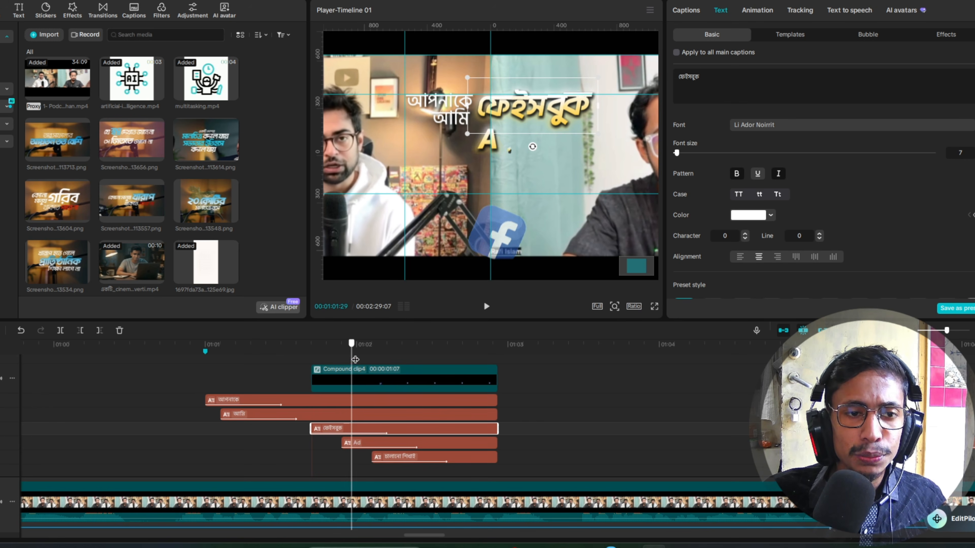
drag(356, 360, 444, 357)
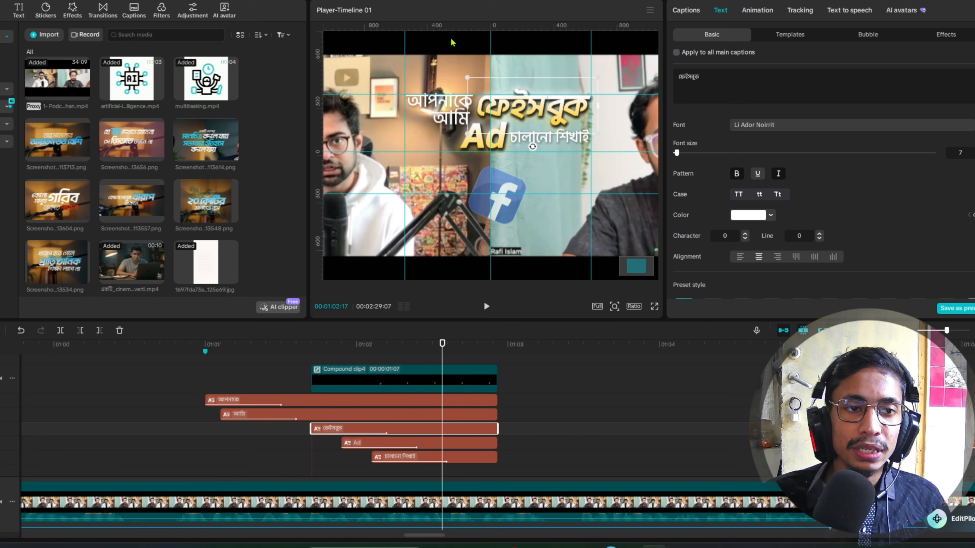
Step: Add a horizontal guide directly beneath the আমি caption
mouse_move(451, 112)
mouse_down()
mouse_move(452, 96)
mouse_move(452, 129)
mouse_up()
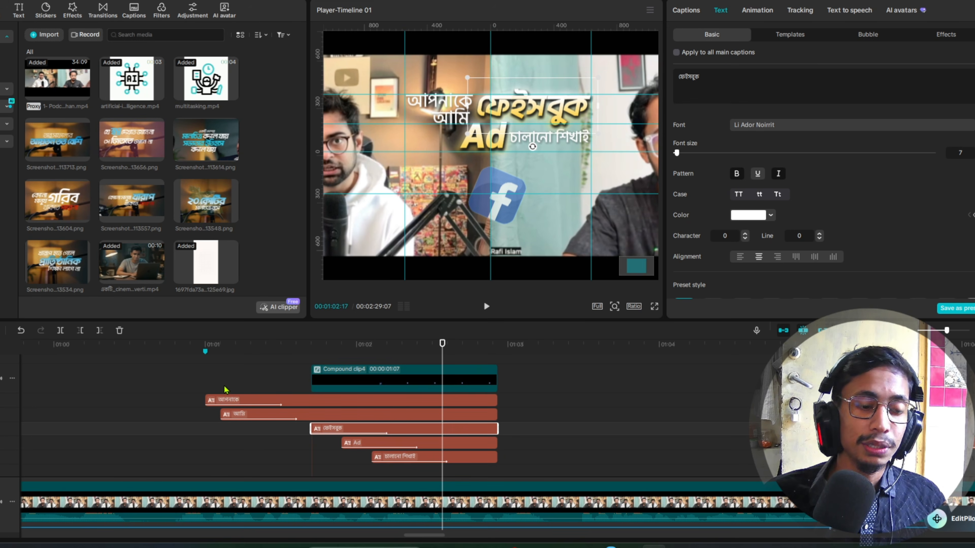
Step: Scrub from 00:01:01:10 to 00:01:01:24 and inspect the entrance animations assigned to the আপনাকে and ফেইসবুক captions
drag(209, 387, 257, 398)
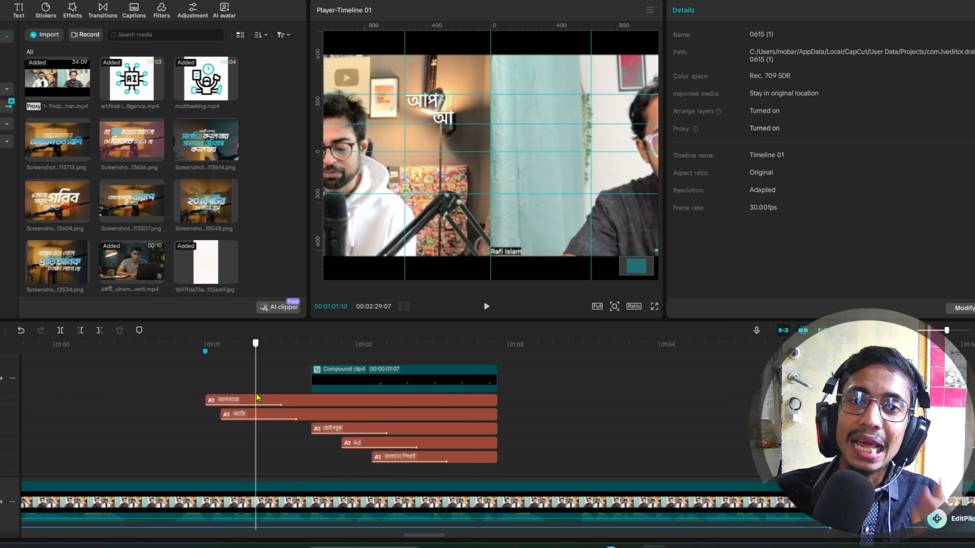
click(275, 401)
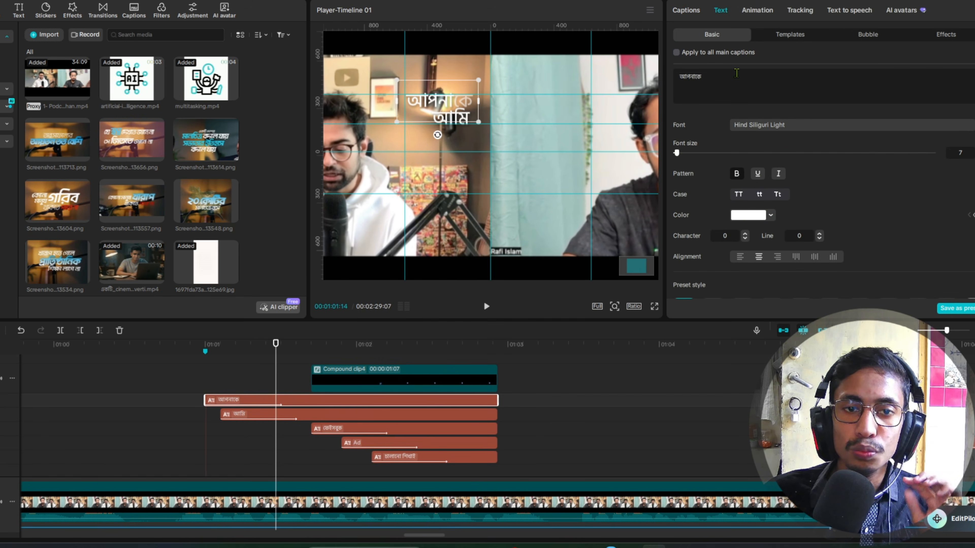
click(757, 11)
click(205, 344)
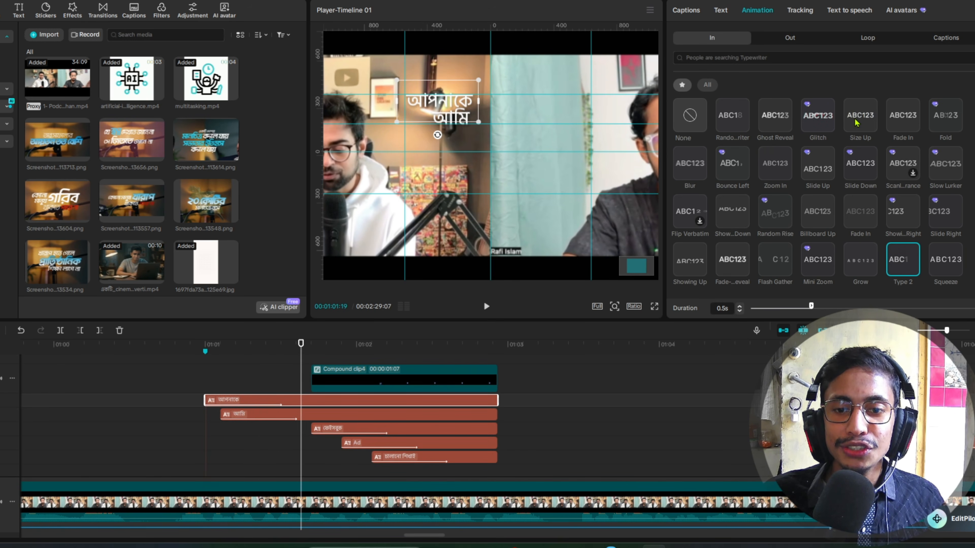
click(303, 362)
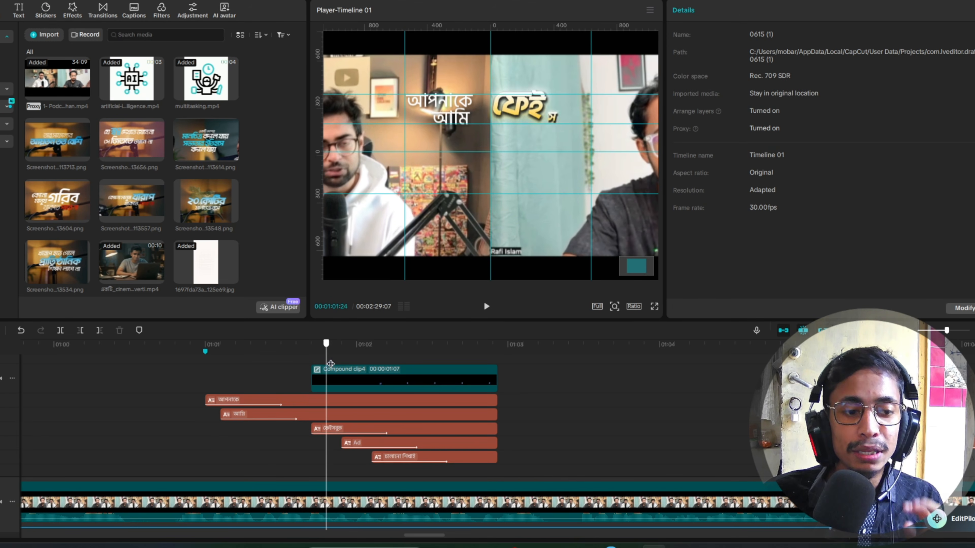
click(368, 429)
click(759, 13)
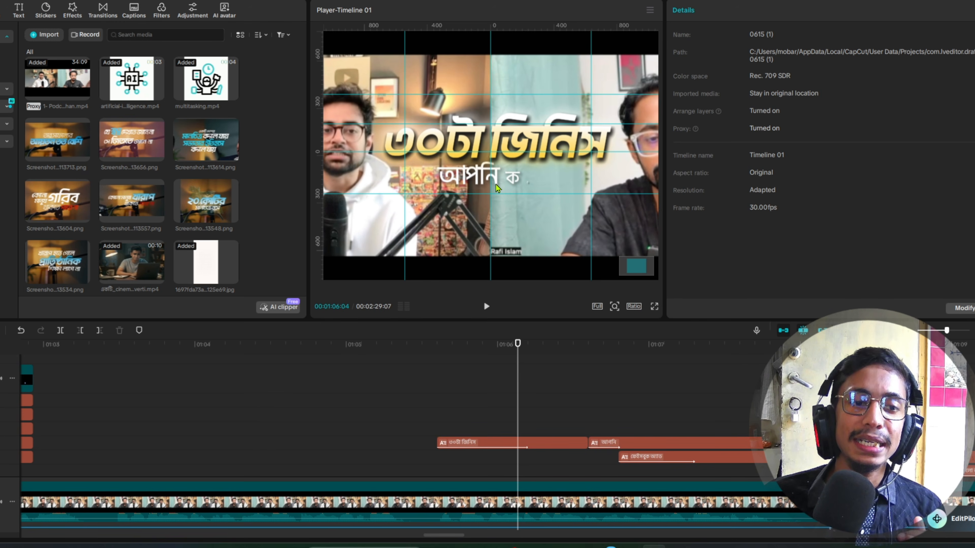
Step: Inspect the ৩০টা জিনিস caption's entrance animation and play it from its start at about 00:01:05:19
drag(519, 370, 558, 366)
click(541, 443)
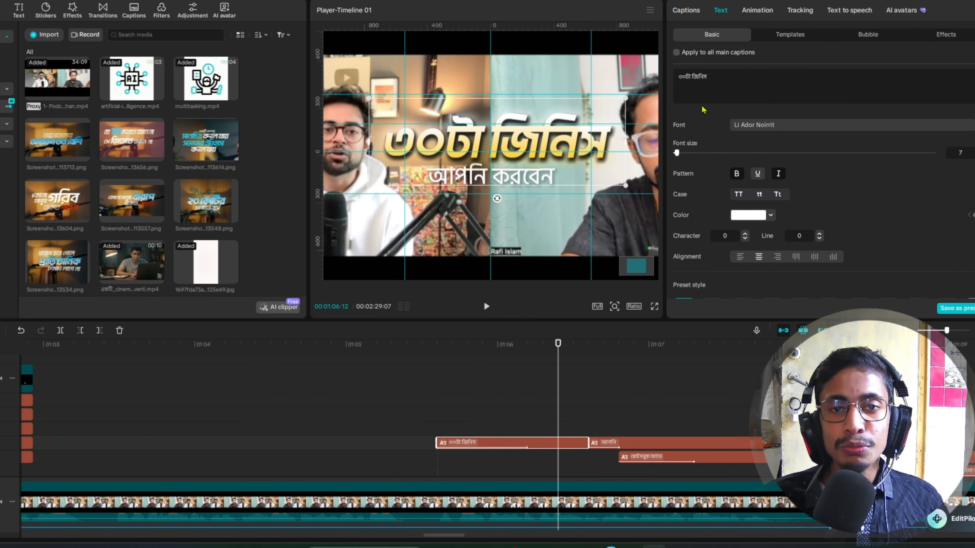
click(753, 12)
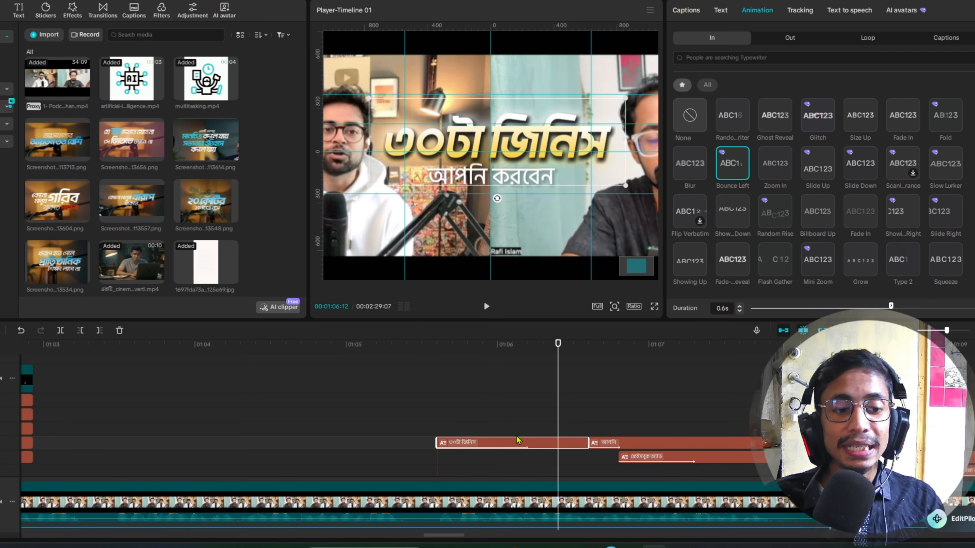
click(444, 412)
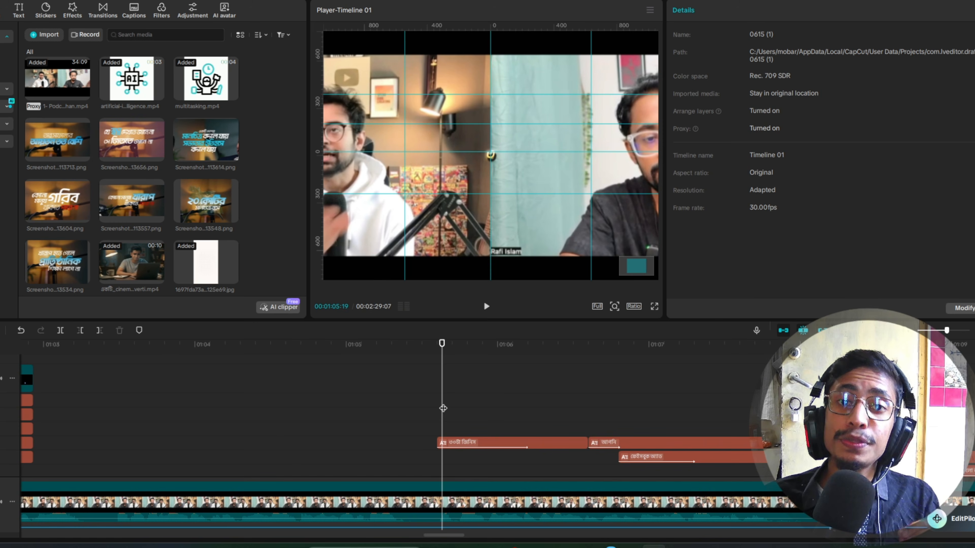
mouse_move(443, 408)
mouse_down()
mouse_move(483, 408)
mouse_move(453, 421)
mouse_up()
key(space)
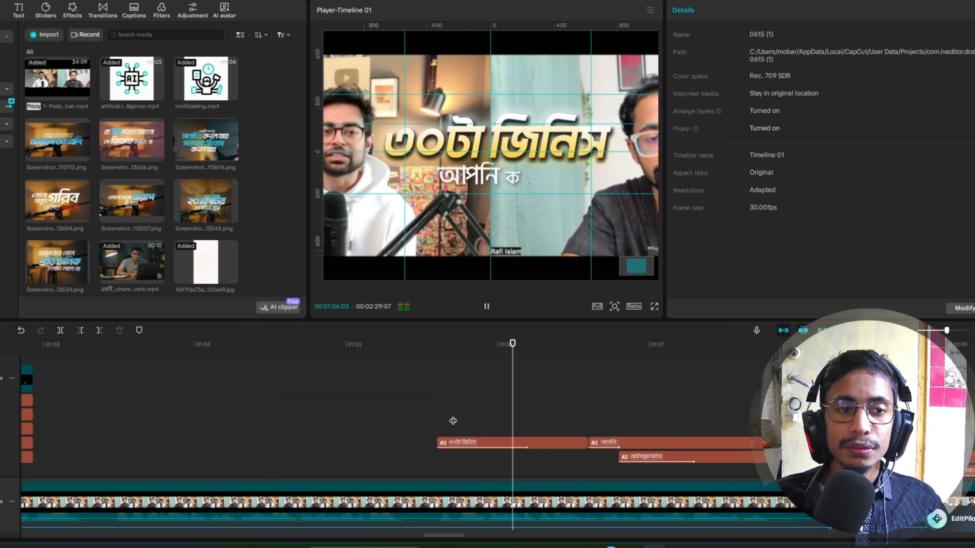
click(453, 421)
key(space)
key(space)
click(505, 445)
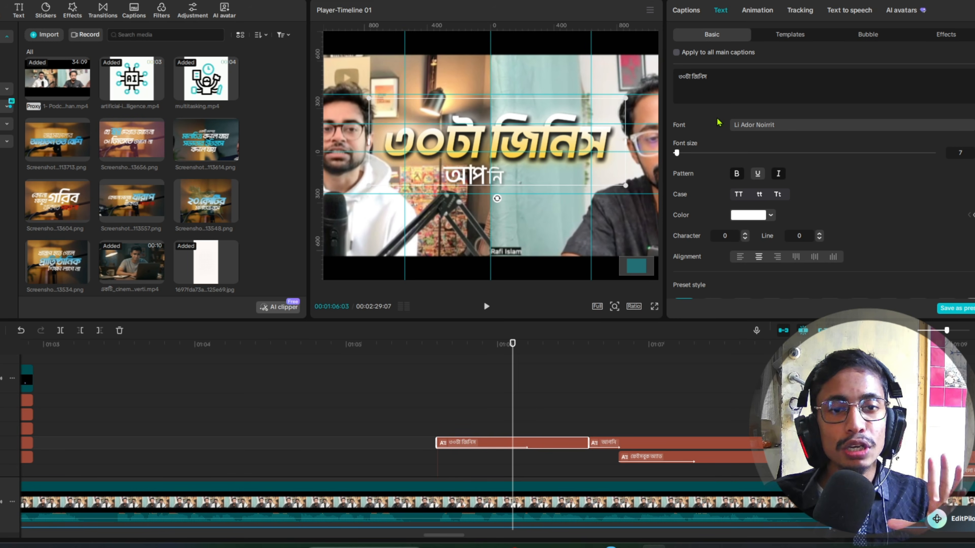
Step: Go through the আপনি and ফেইসবুক অ্যাড captions frame by frame up to 00:01:07:23 to check their layout
drag(436, 442, 590, 424)
click(437, 423)
scroll(453, 424, right, 3)
click(479, 424)
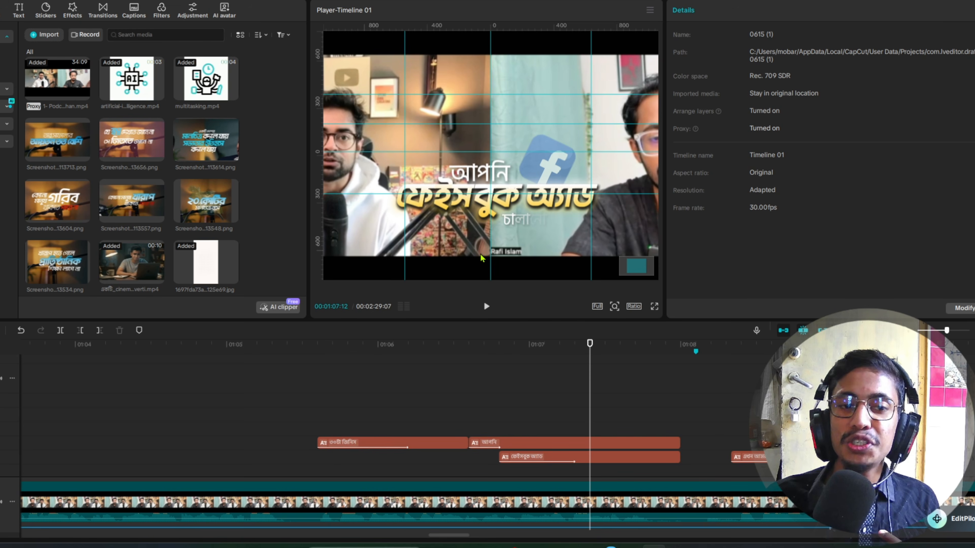
key(Right)
key(Right)
key(Right)
key(Right)
key(Right)
key(Right)
key(Right)
key(Right)
key(Right)
key(Right)
key(Right)
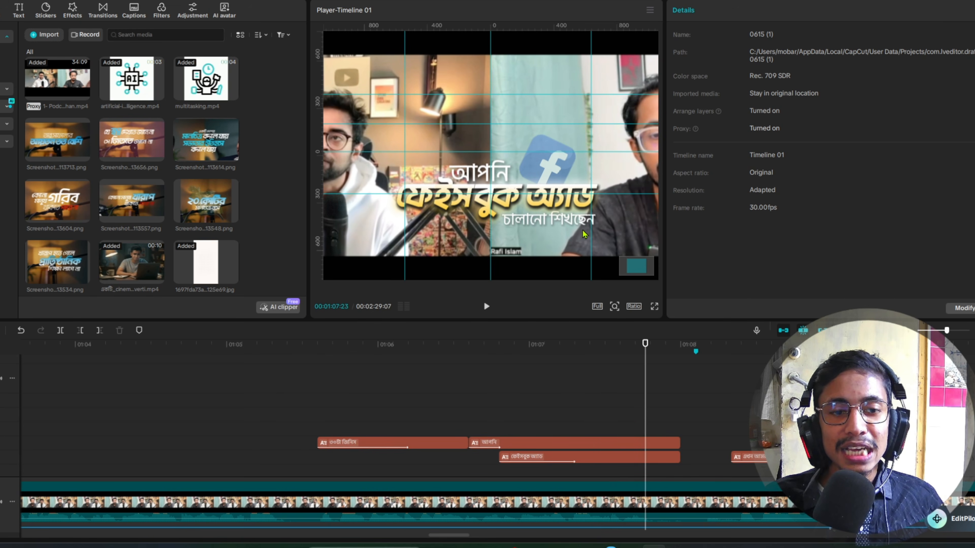
Step: Shift the vertical guide to the right edge of the চালানো শিখছেন caption and add a horizontal guide beneath that caption
drag(593, 229, 598, 236)
drag(462, 150, 450, 233)
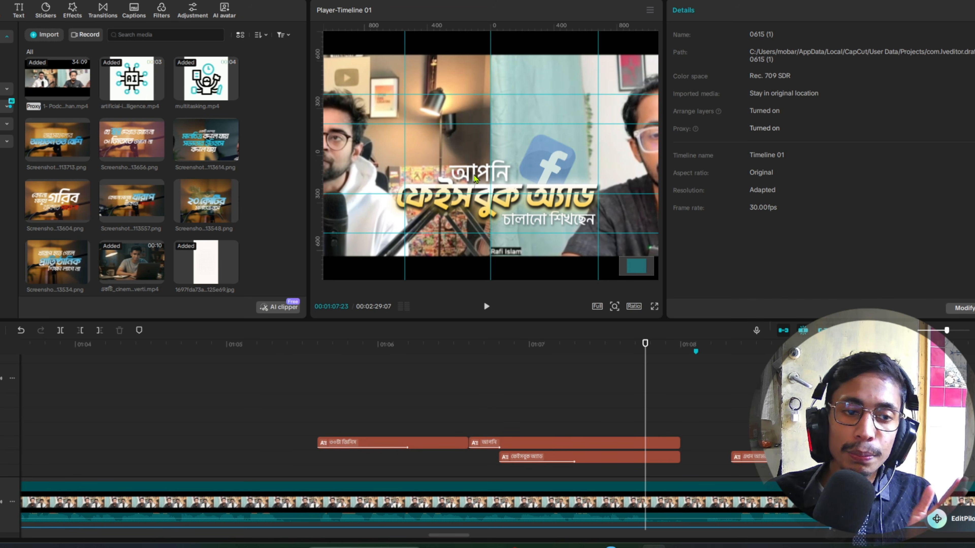
Step: Nudge the আপনি caption above ফেইসবুক অ্যাড slightly to the right at 00:01:07:23
click(495, 449)
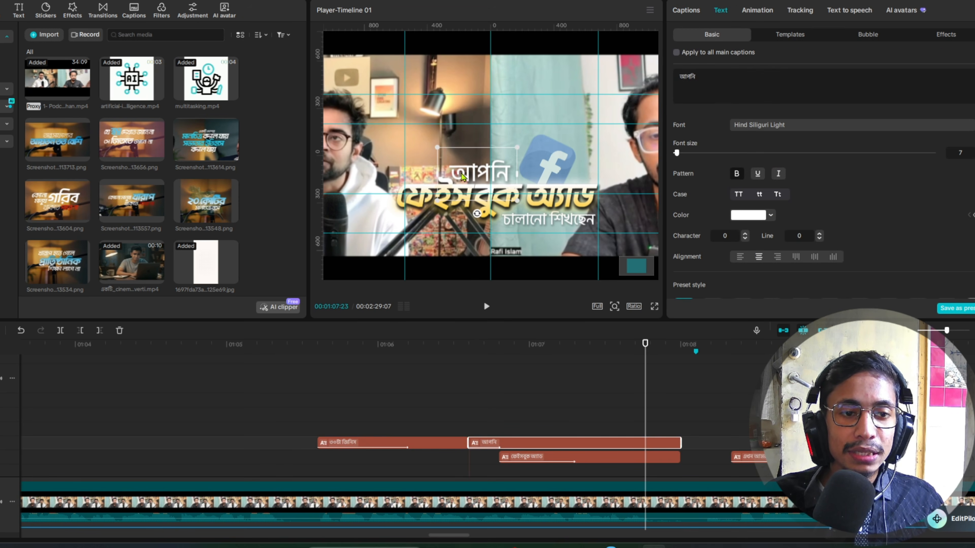
mouse_move(464, 175)
mouse_down()
mouse_move(369, 179)
mouse_move(470, 175)
mouse_up()
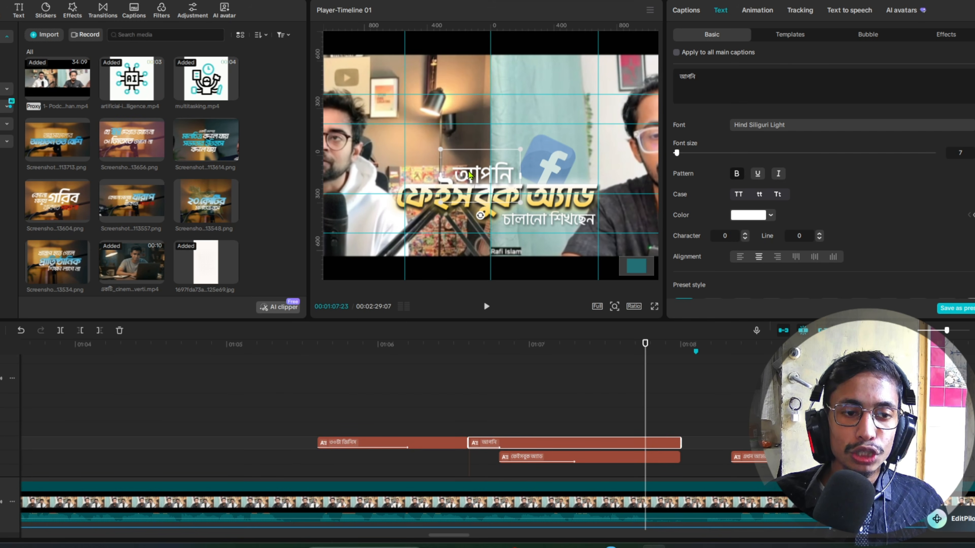
Step: Play the আপনি and ফেইসবুক অ্যাড captions from 00:01:06:20 to 00:01:07:22 to check their animation and placement
click(478, 421)
key(space)
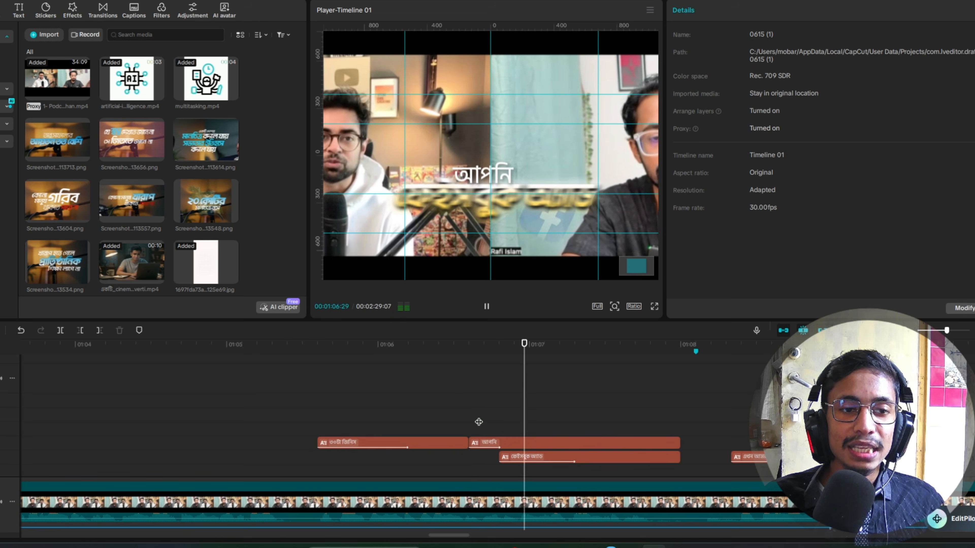
click(478, 422)
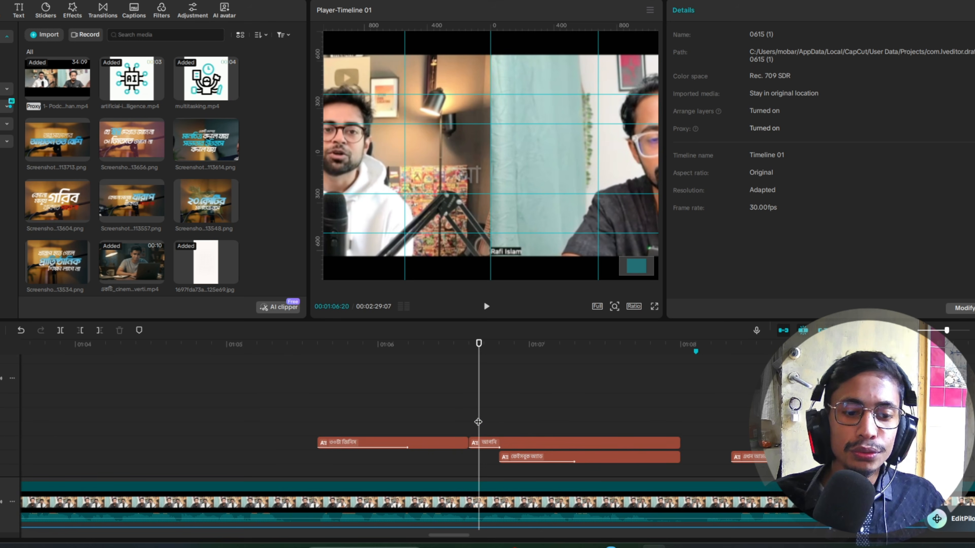
key(space)
key(space)
click(550, 457)
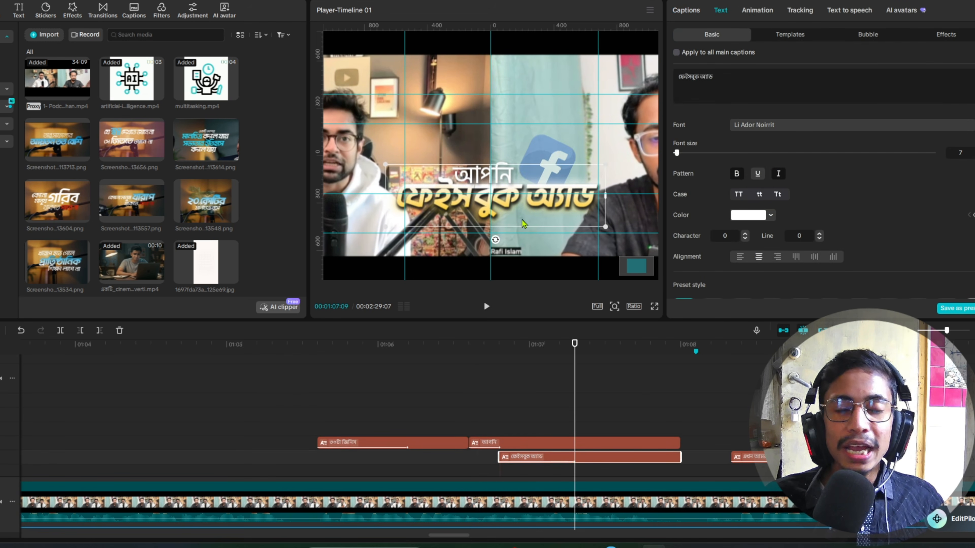
key(space)
key(space)
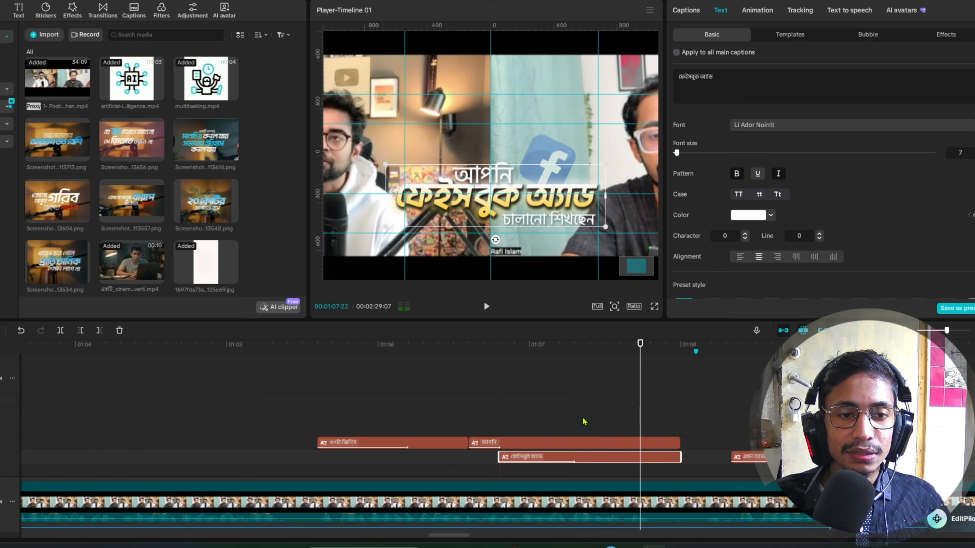